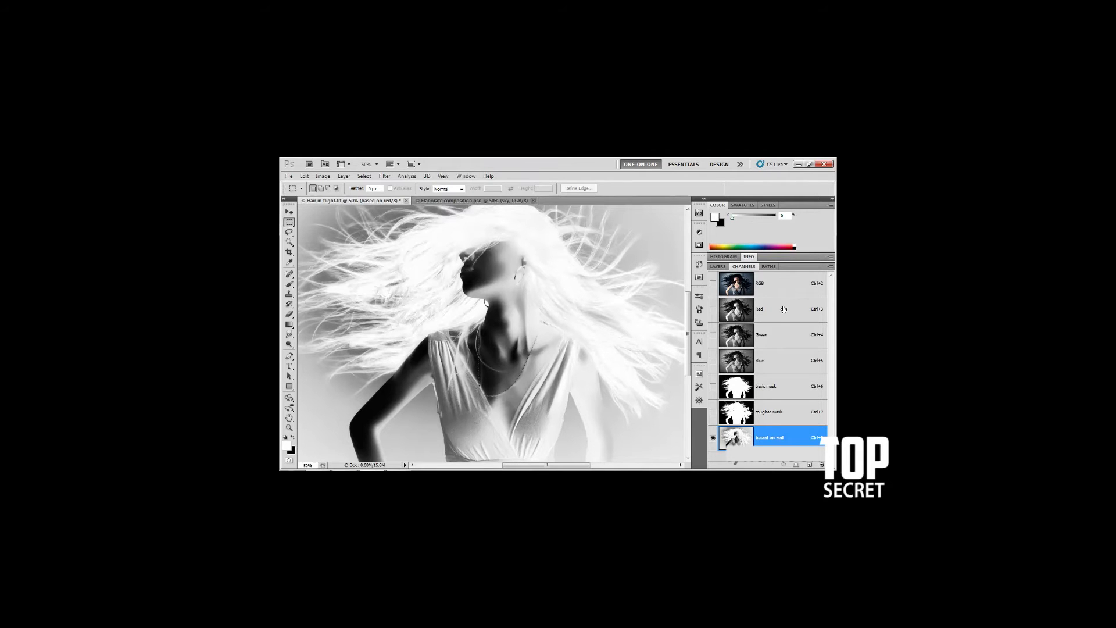
Inspect the Red, Green and Blue channels one at a time, and return to the RGB composite view
left_click(785, 310)
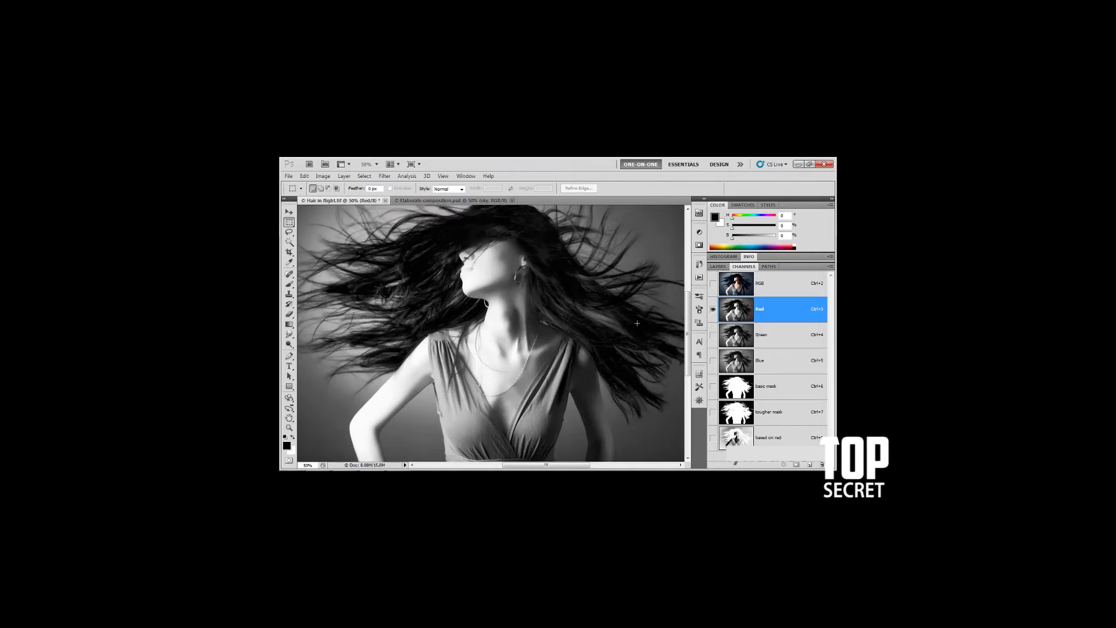
left_click(787, 340)
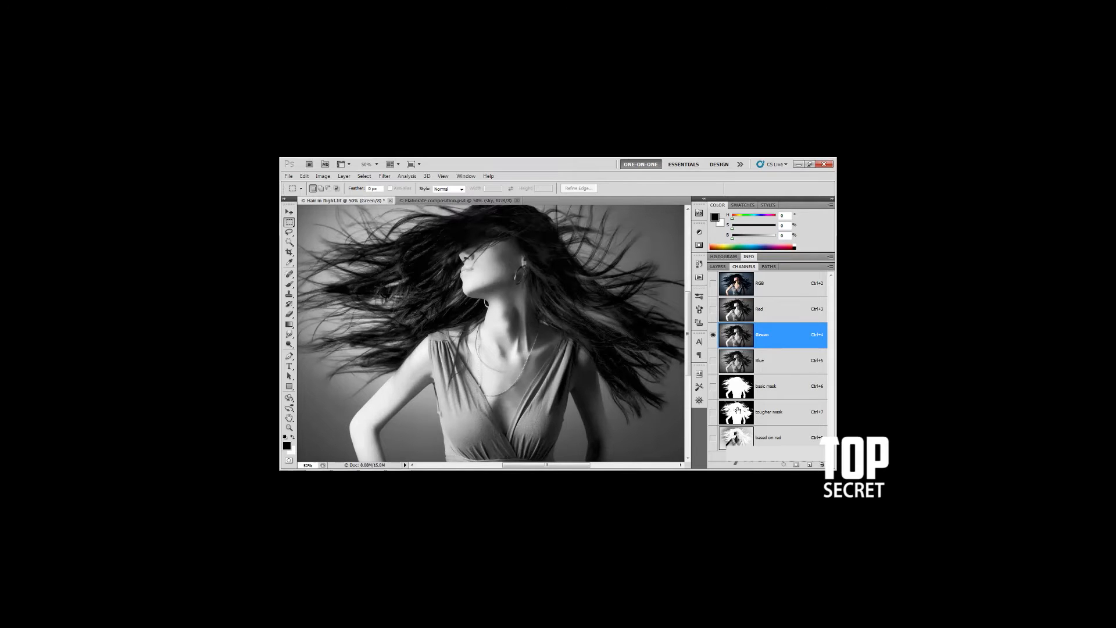
left_click(769, 366)
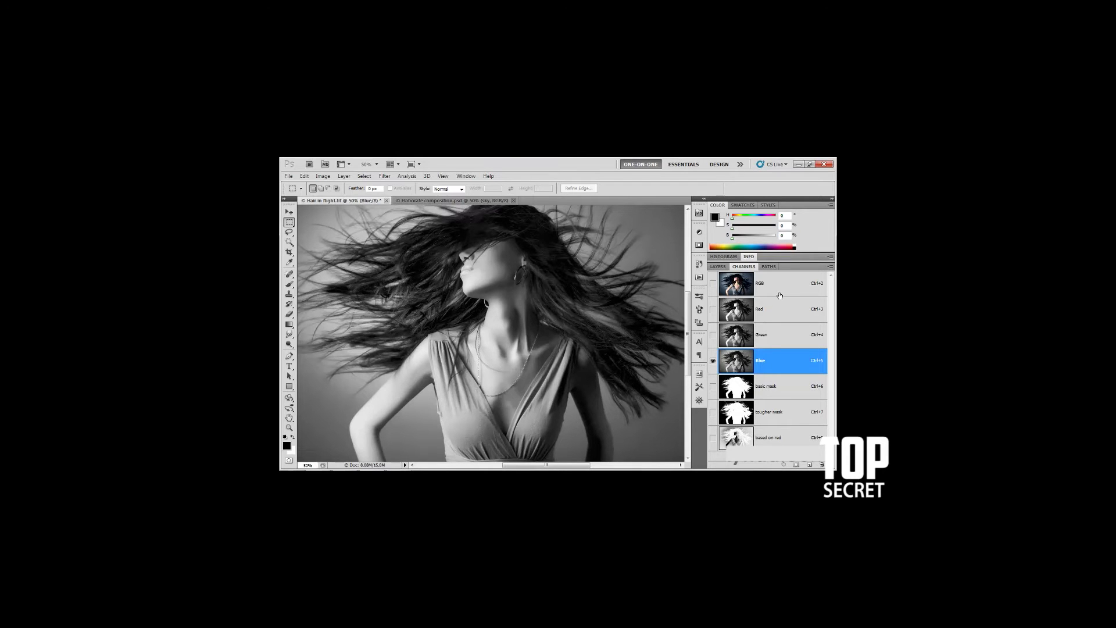
left_click(781, 286)
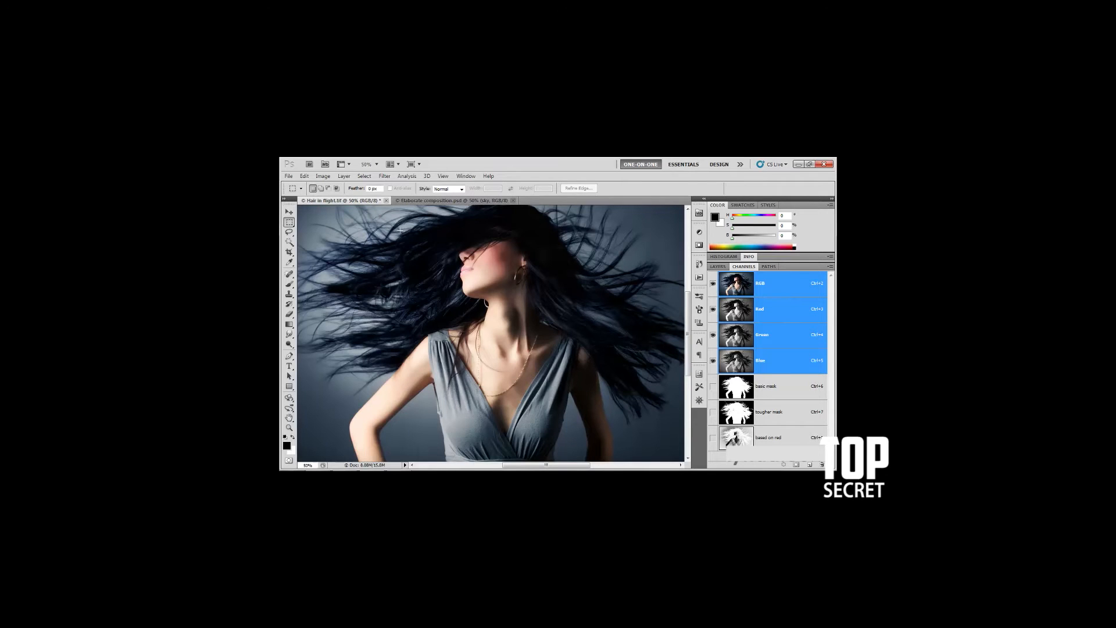
Start a Calculations operation on Hair in flight.tif and set the Source 1 channel to Blue
left_click(323, 176)
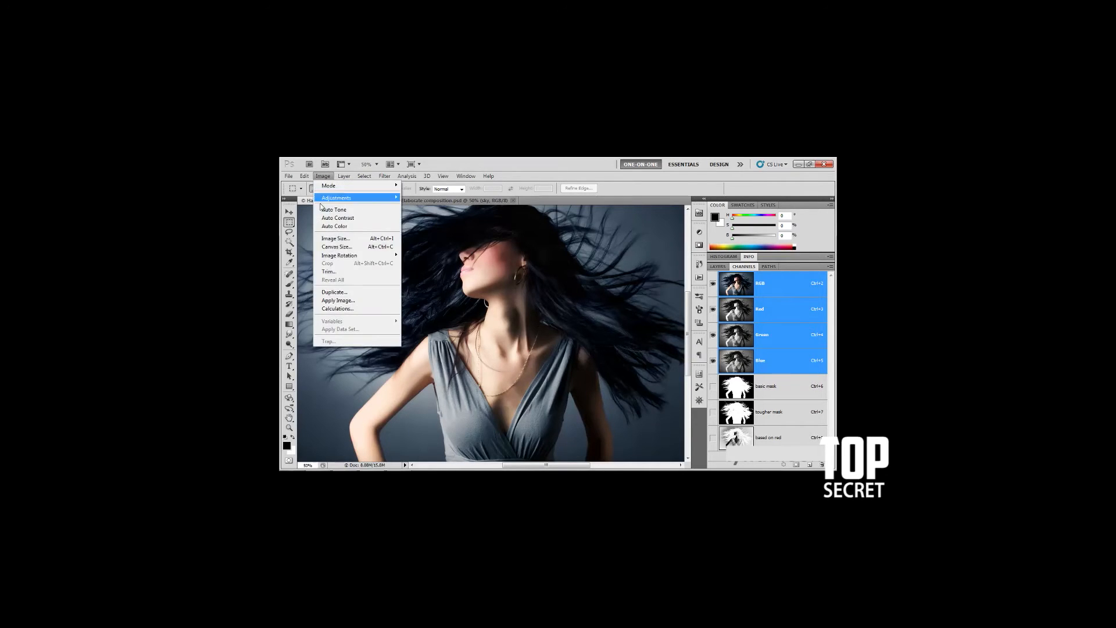
left_click(372, 308)
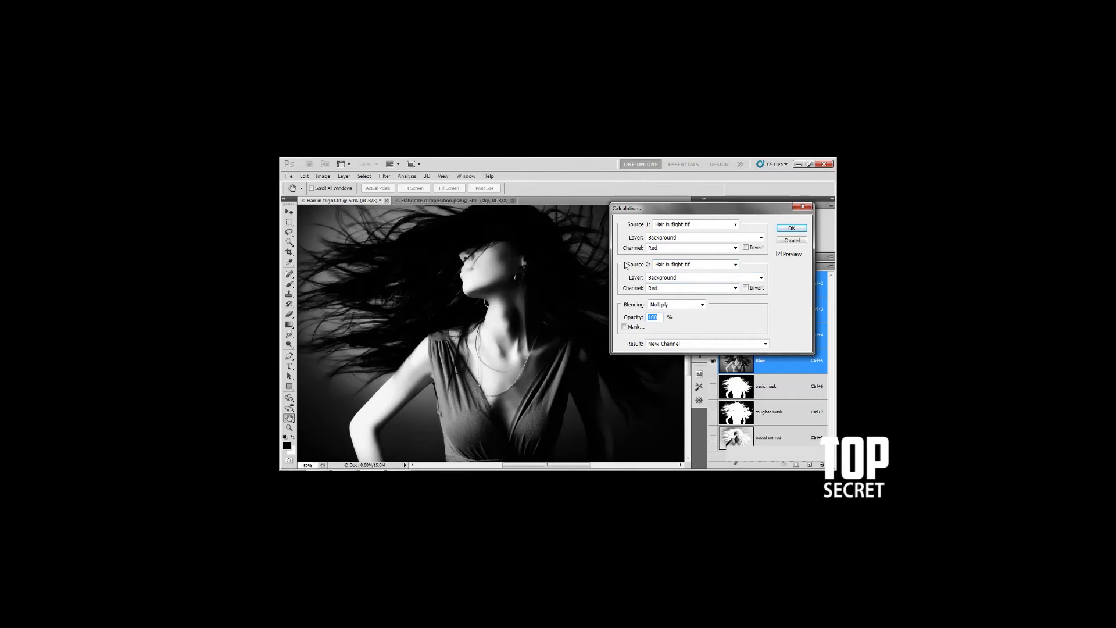
left_click(735, 265)
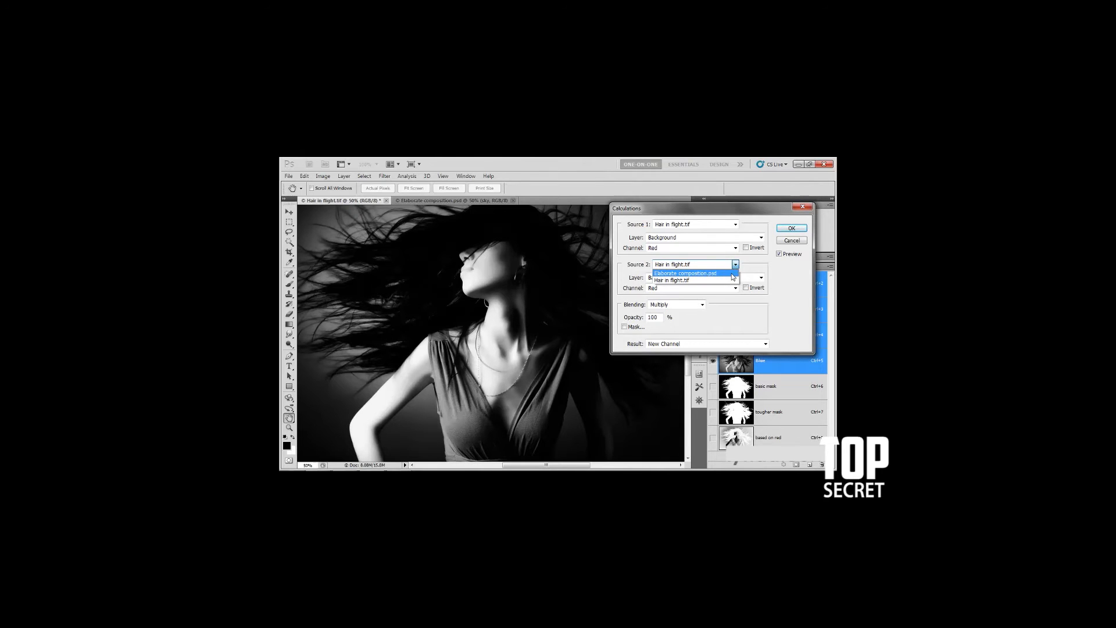
left_click(762, 265)
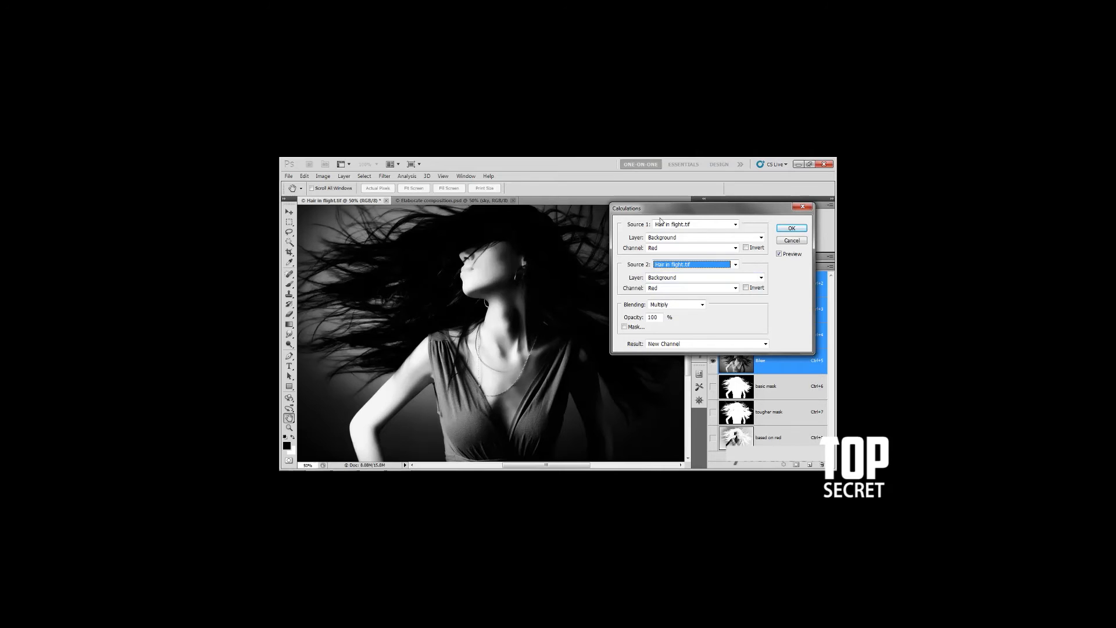
left_click(702, 238)
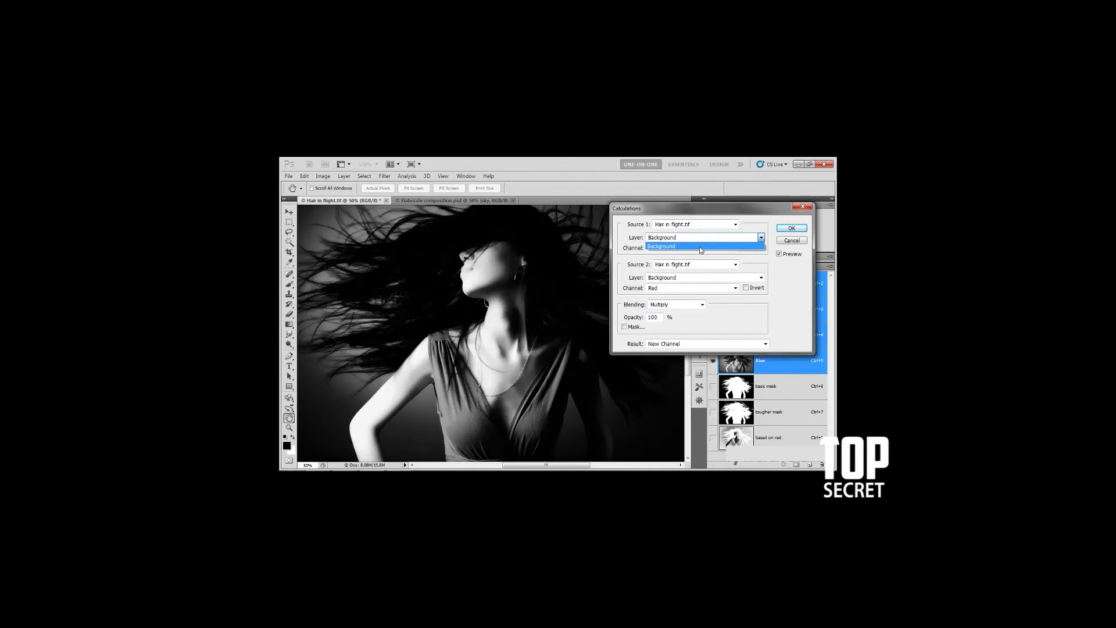
left_click(631, 255)
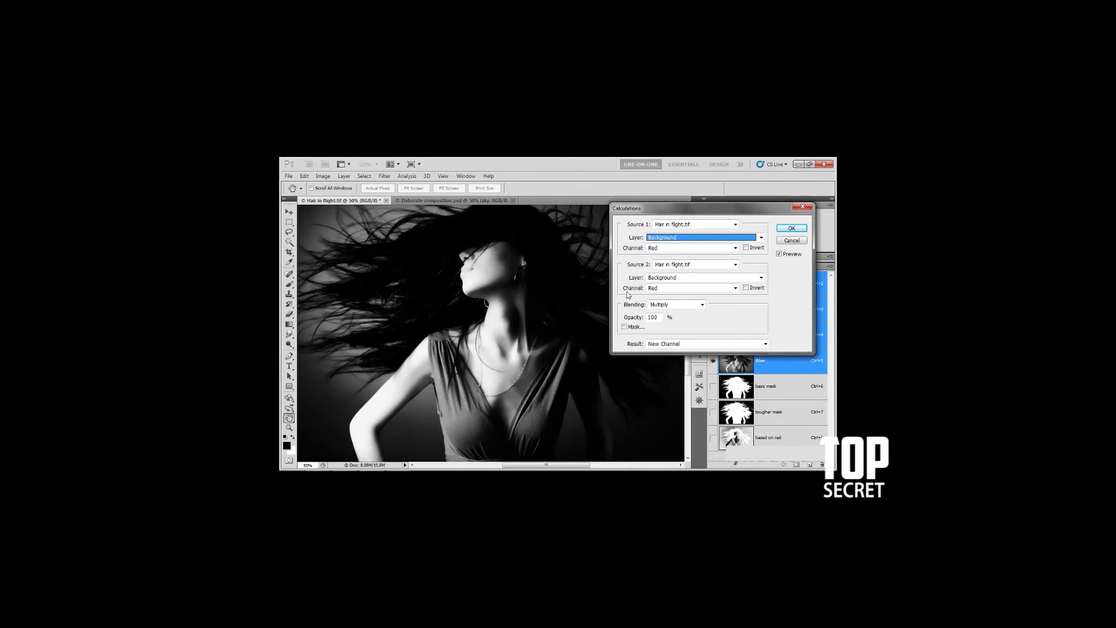
left_click(735, 248)
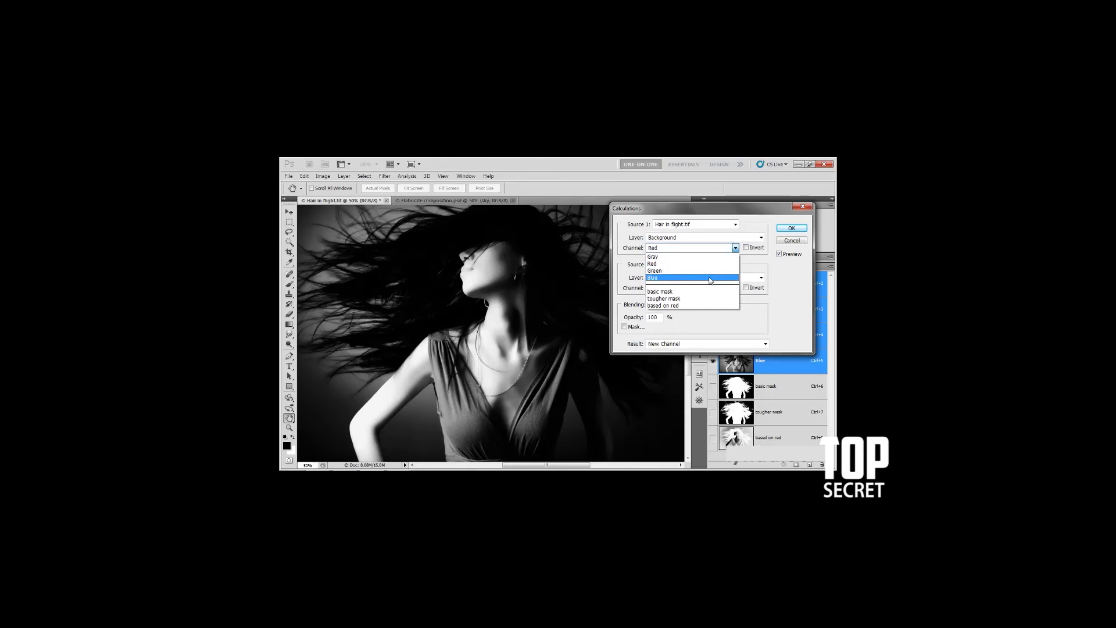
left_click(709, 281)
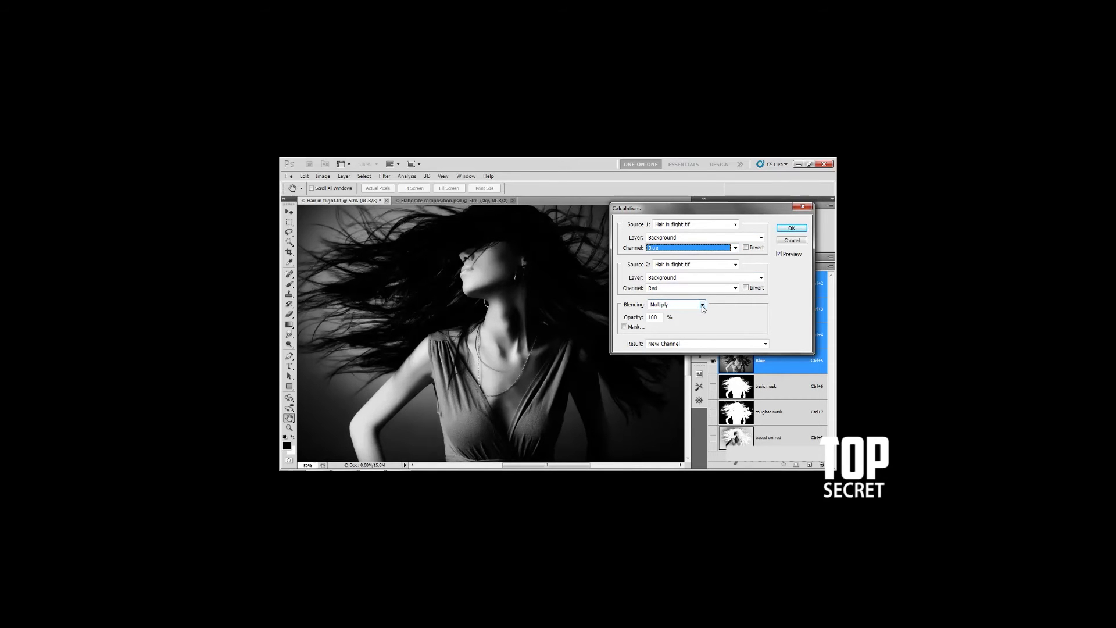
Preview the Normal, Screen and Multiply blending modes for combining the Blue and Red channels
left_click(702, 305)
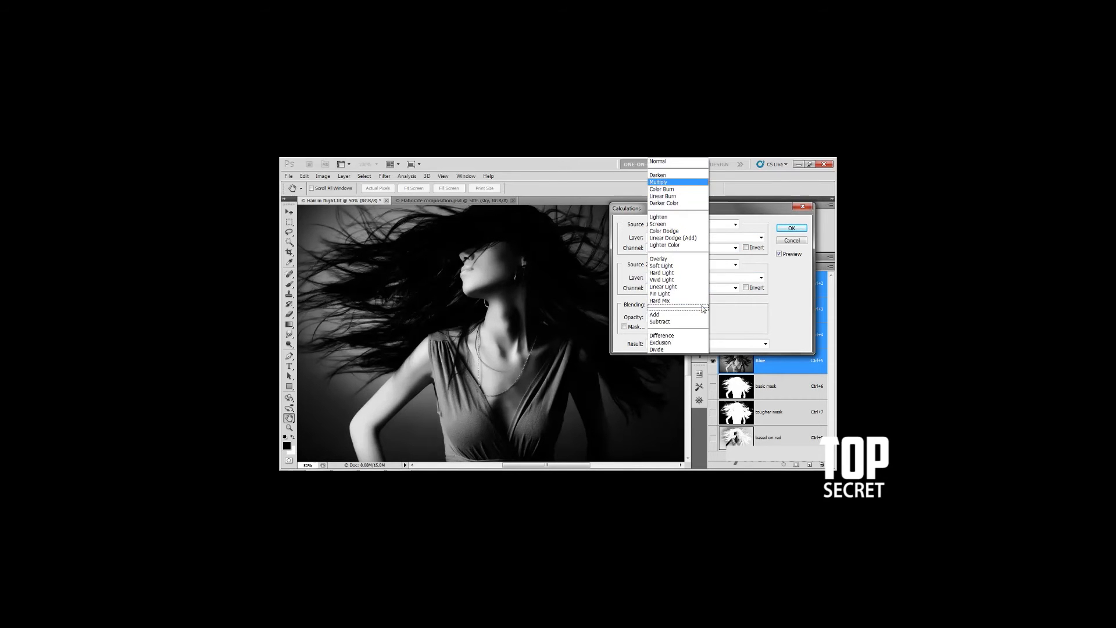
left_click(676, 163)
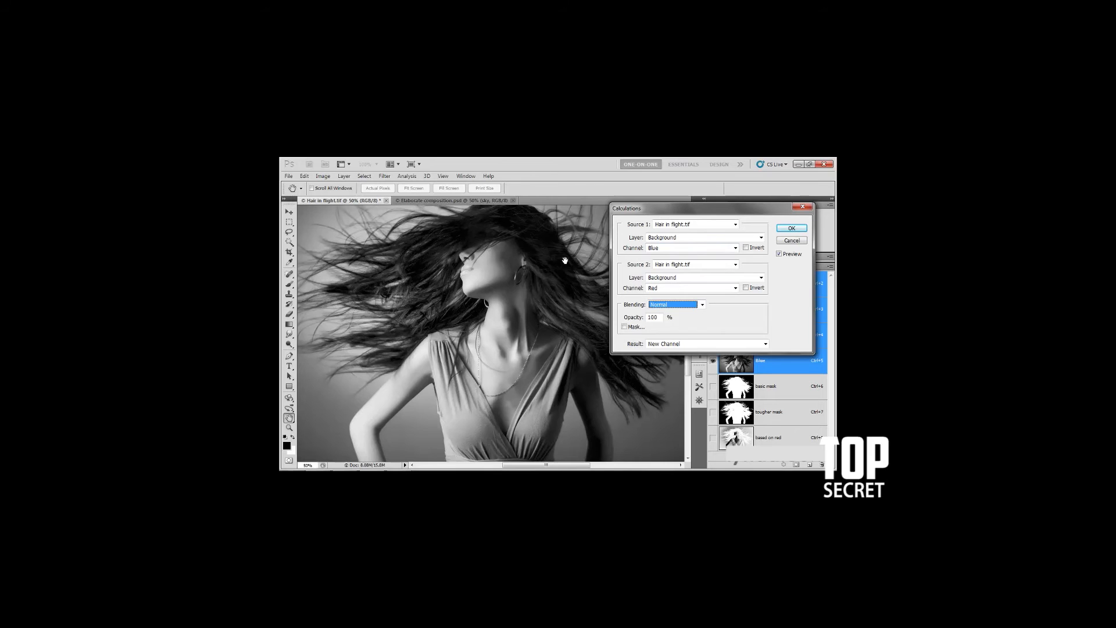
left_click(653, 317)
type("0")
left_click(702, 306)
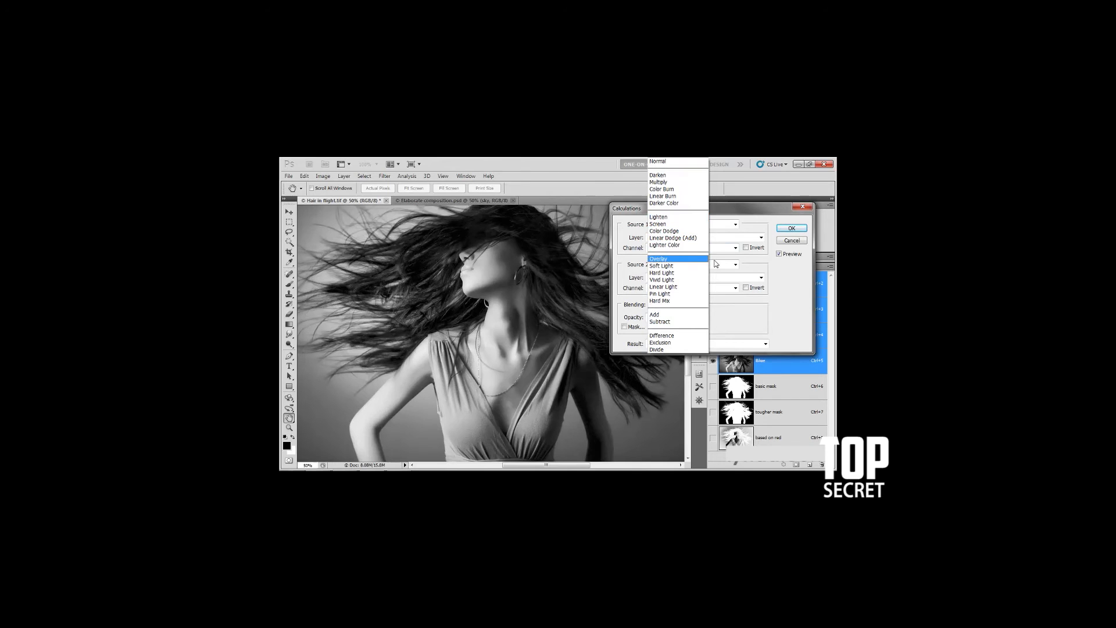
left_click(678, 225)
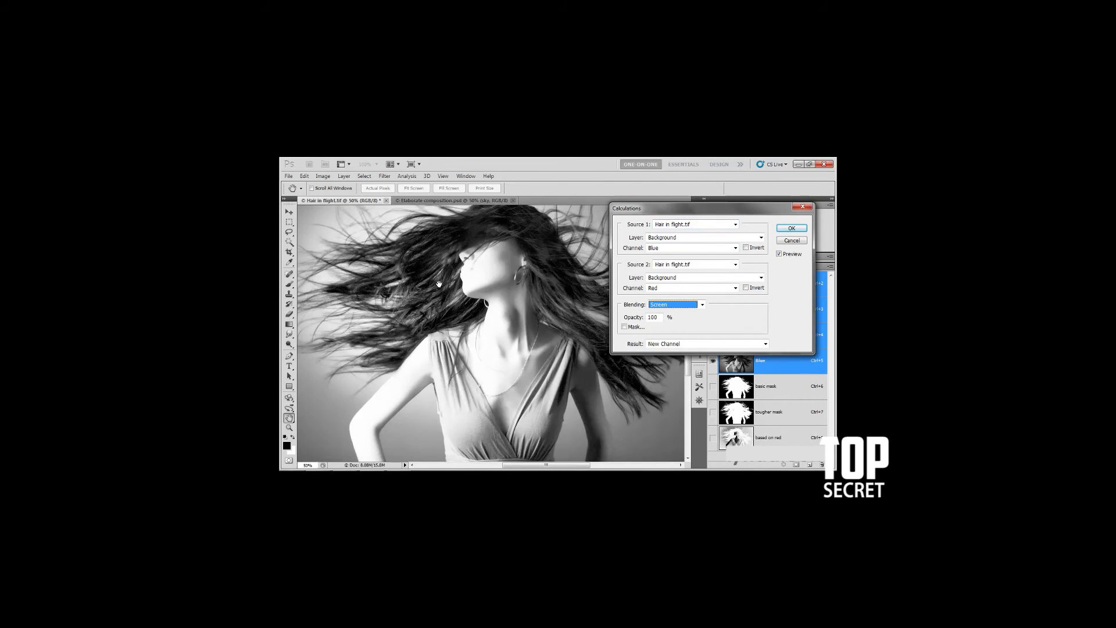
left_click(703, 306)
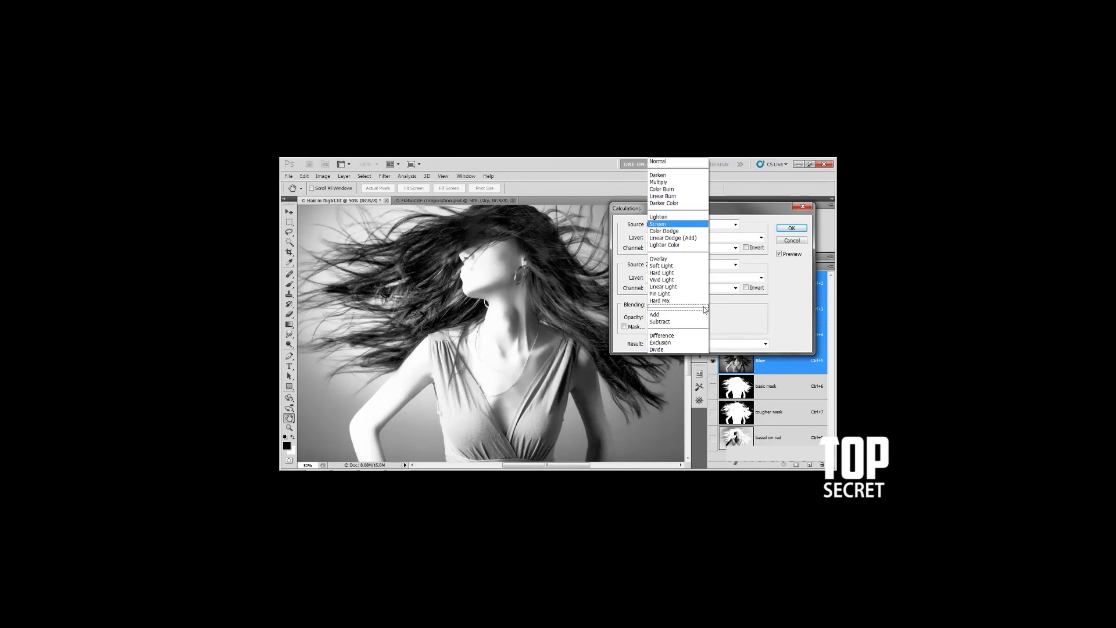
left_click(682, 183)
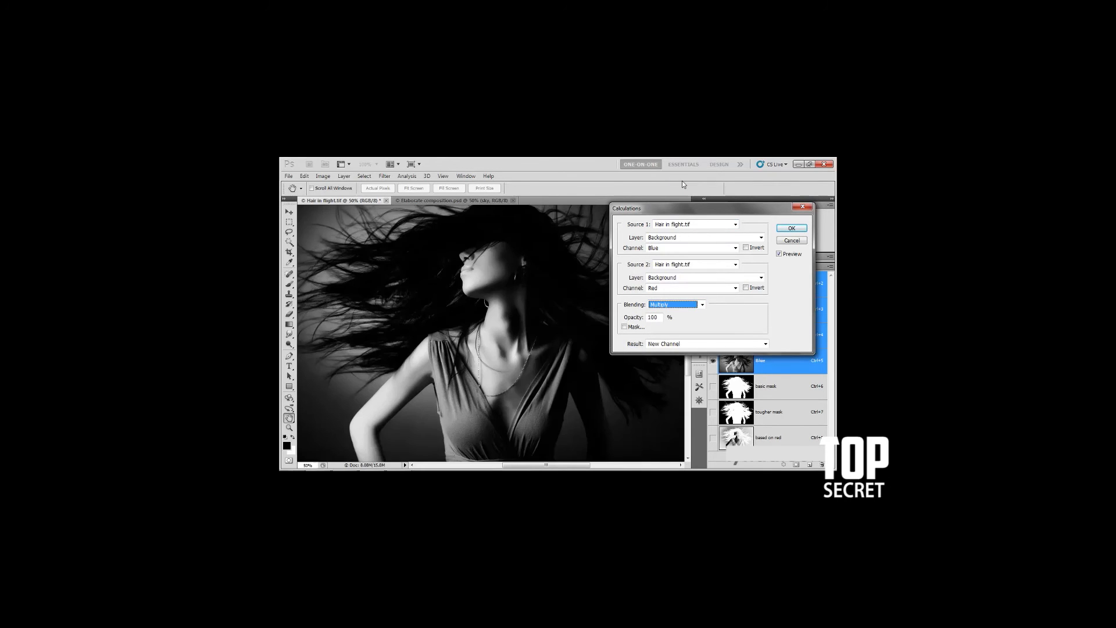
Try Difference blending, inverting first one and then both source channels, and turn both inversions off again
left_click(702, 305)
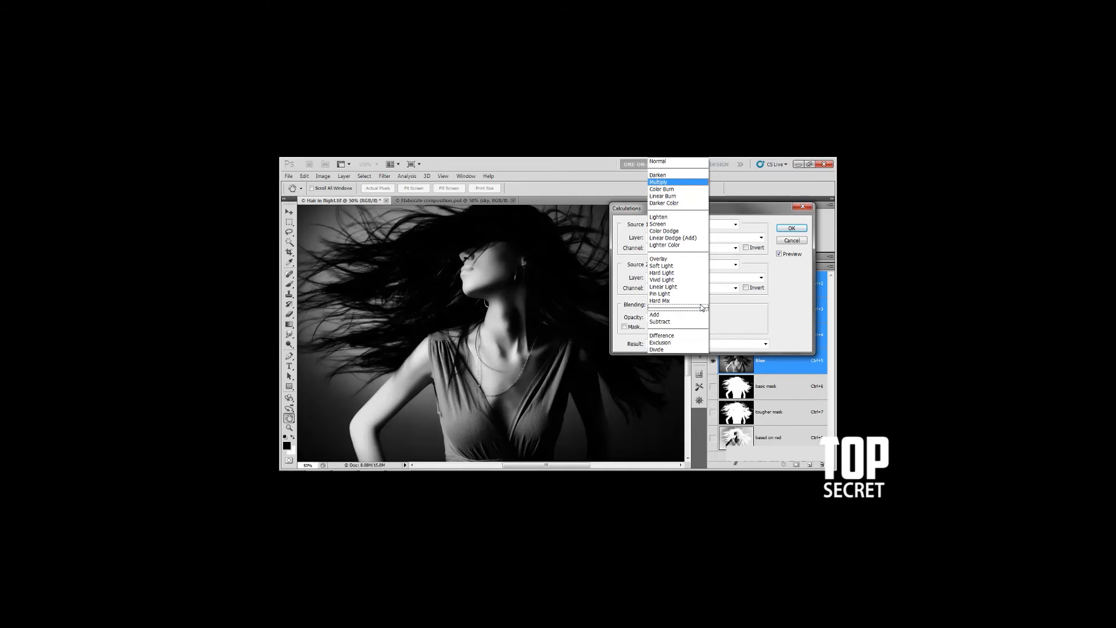
left_click(686, 337)
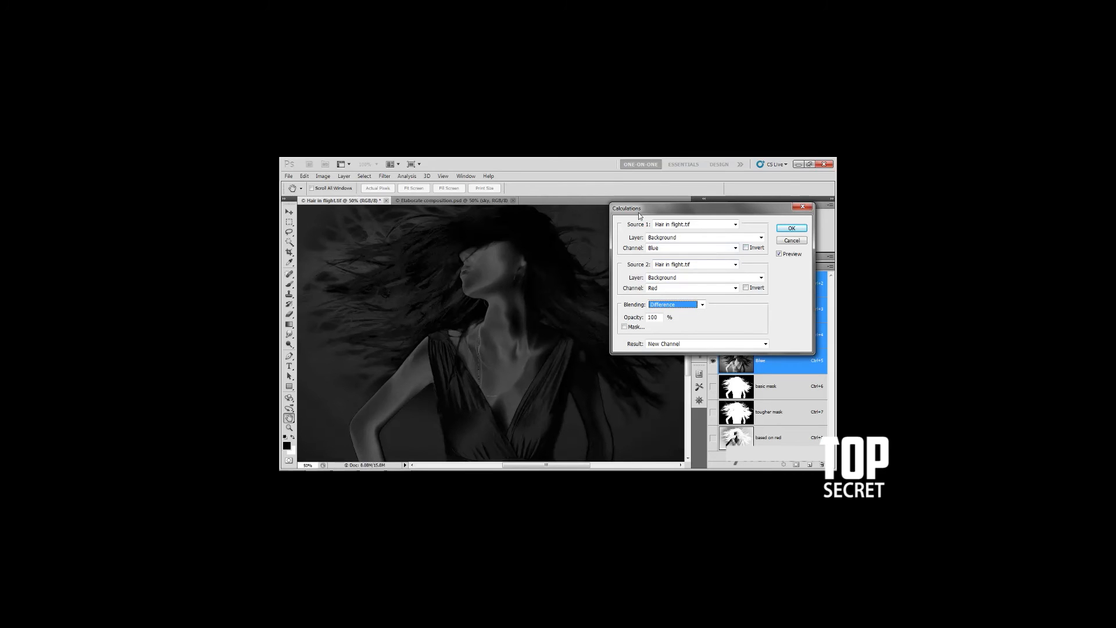
left_click(746, 249)
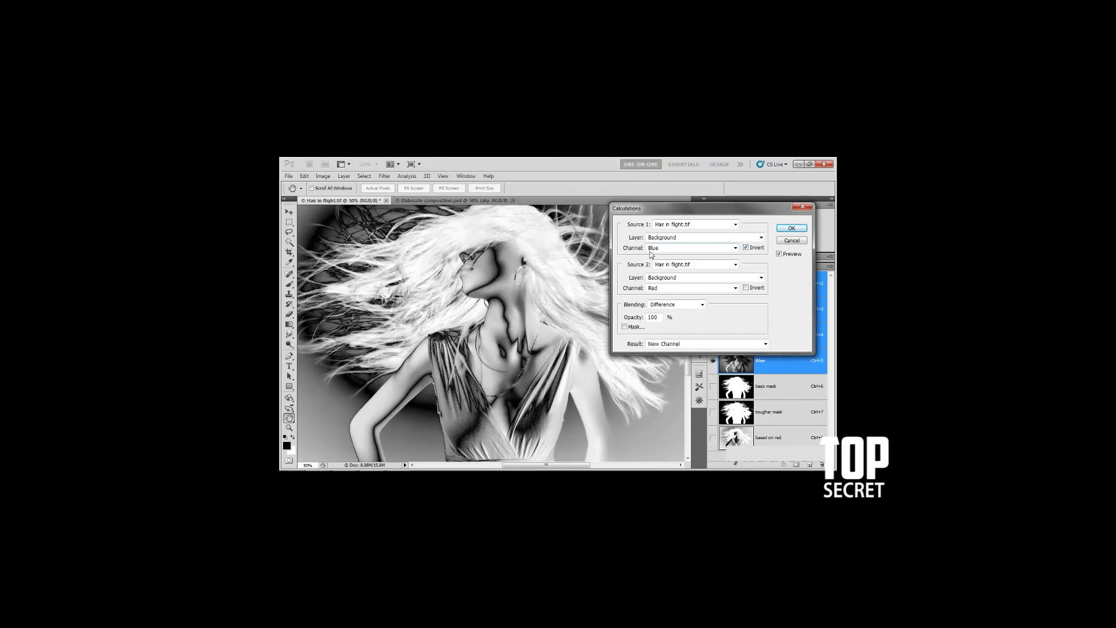
left_click(746, 288)
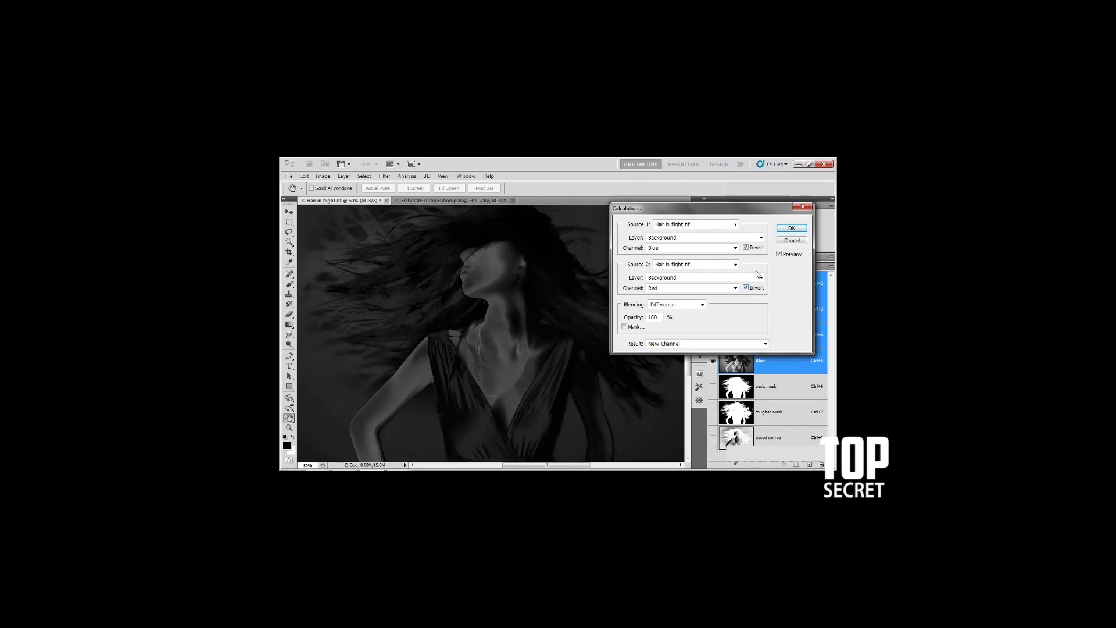
left_click(746, 248)
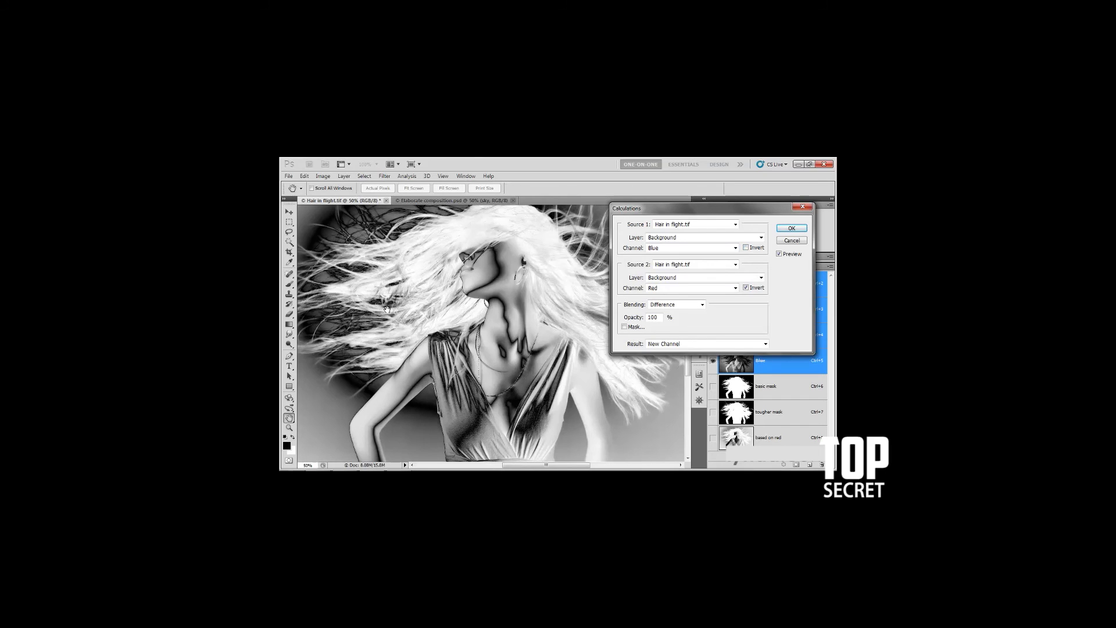
left_click(746, 288)
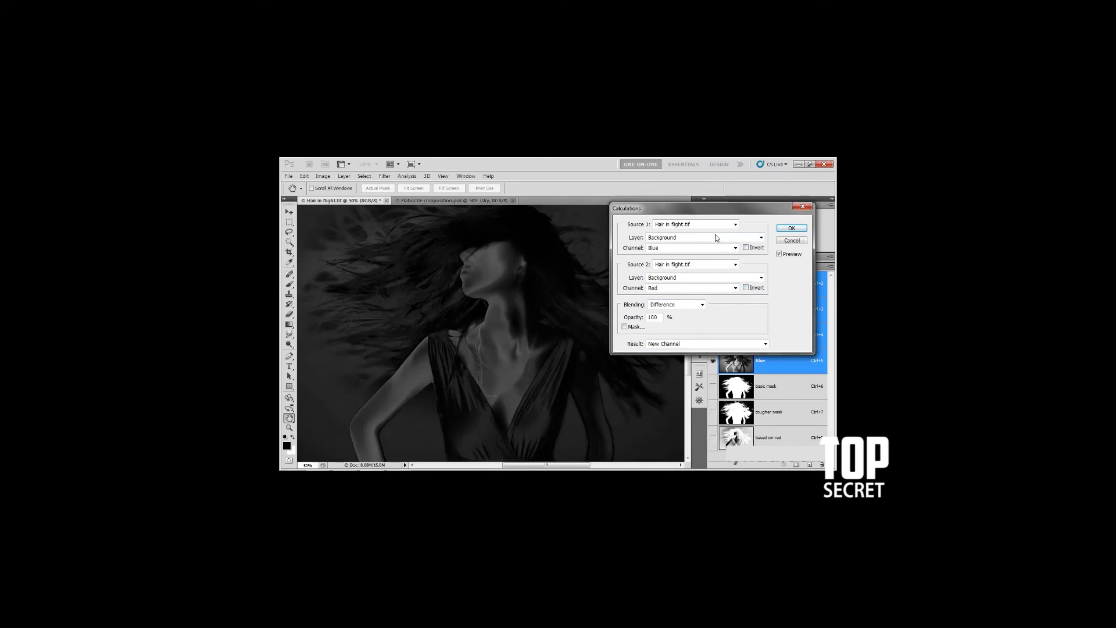
Set the blending mode to Linear Dodge (Add) and invert both the Red and Blue source channels
left_click(702, 305)
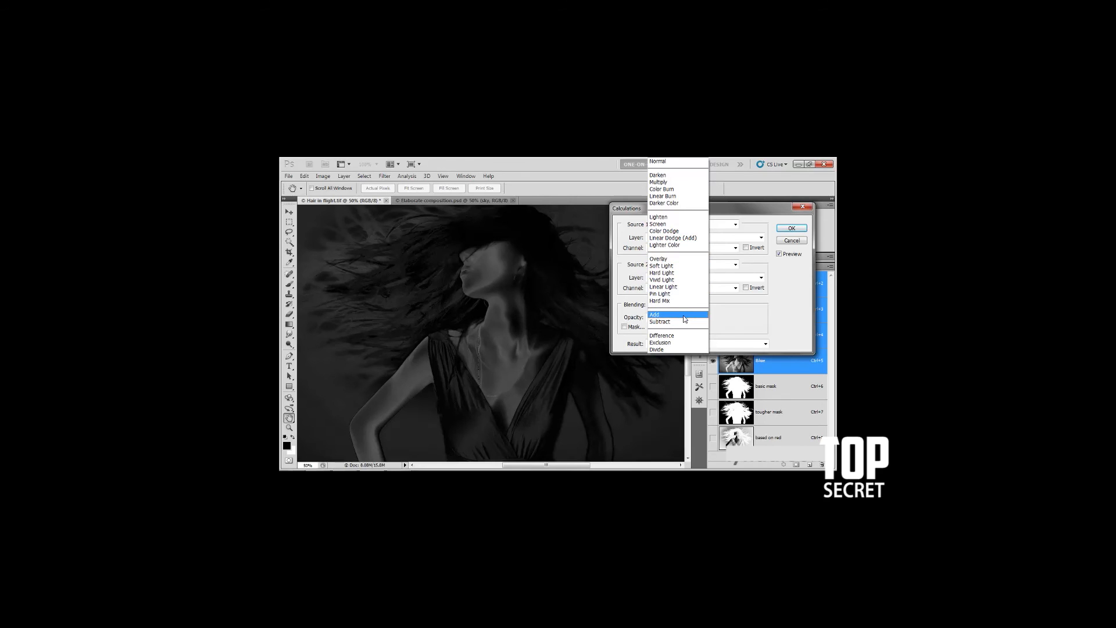
left_click(700, 241)
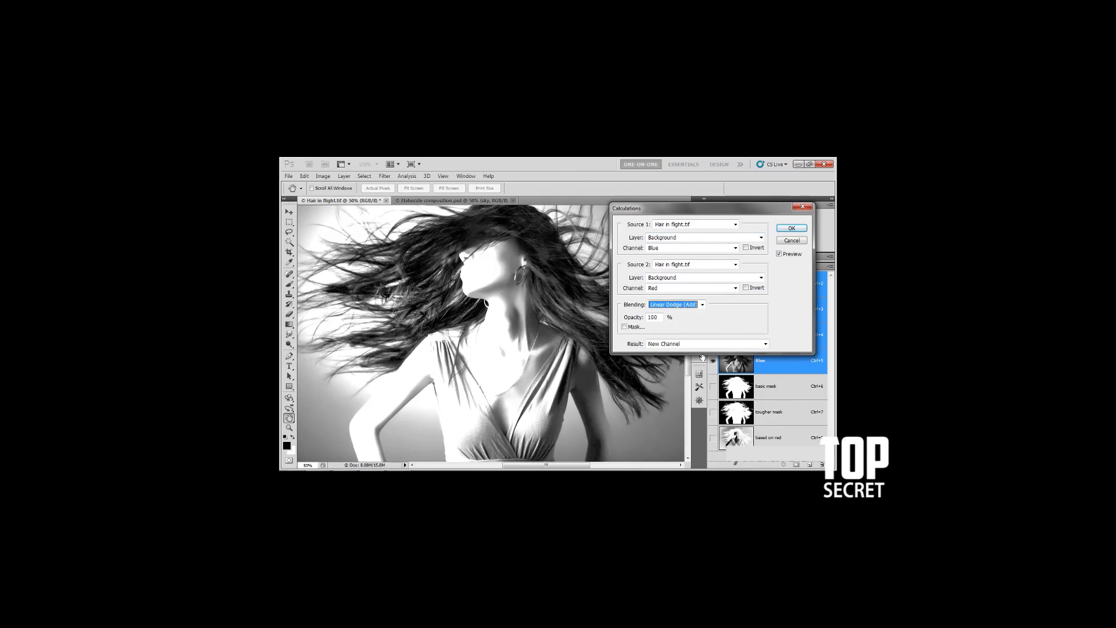
left_click(746, 288)
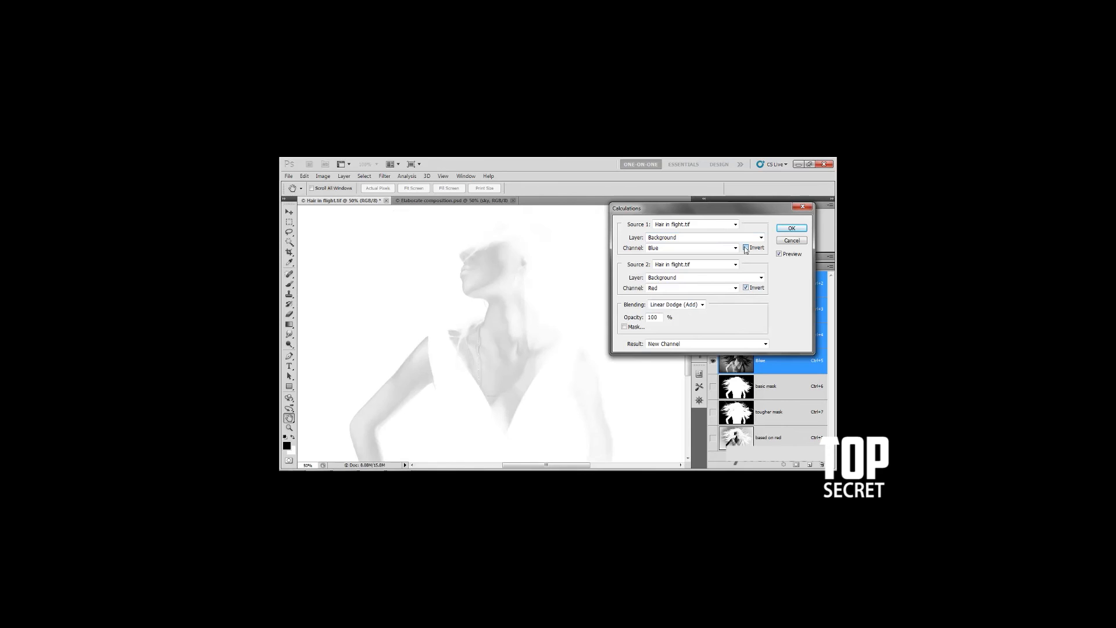
left_click(746, 248)
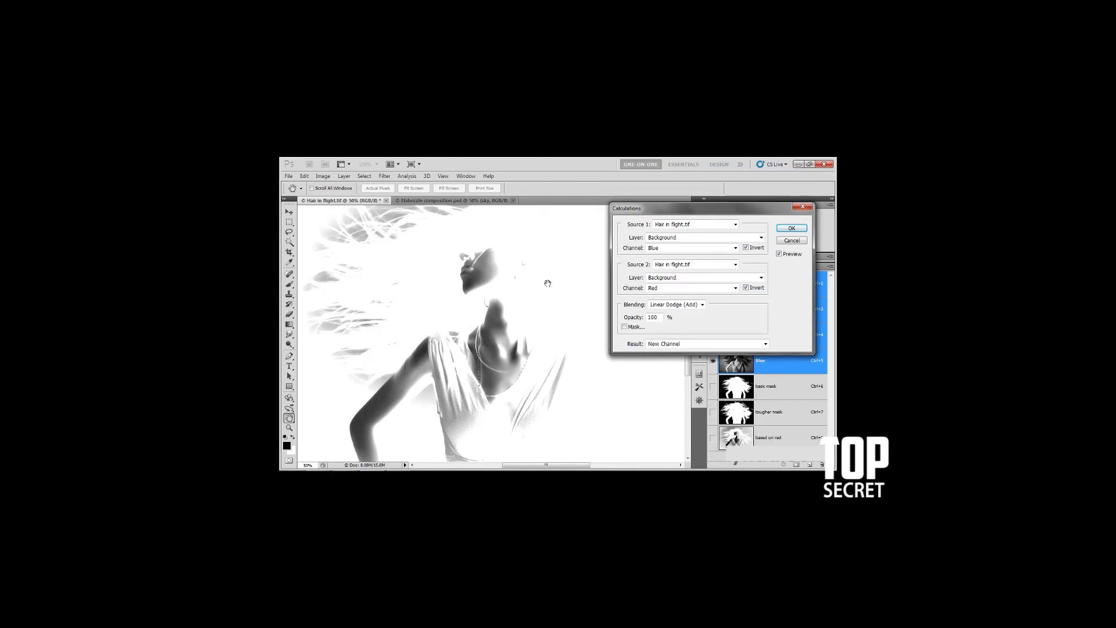
Change the calculation's blending mode to Add
left_click(703, 305)
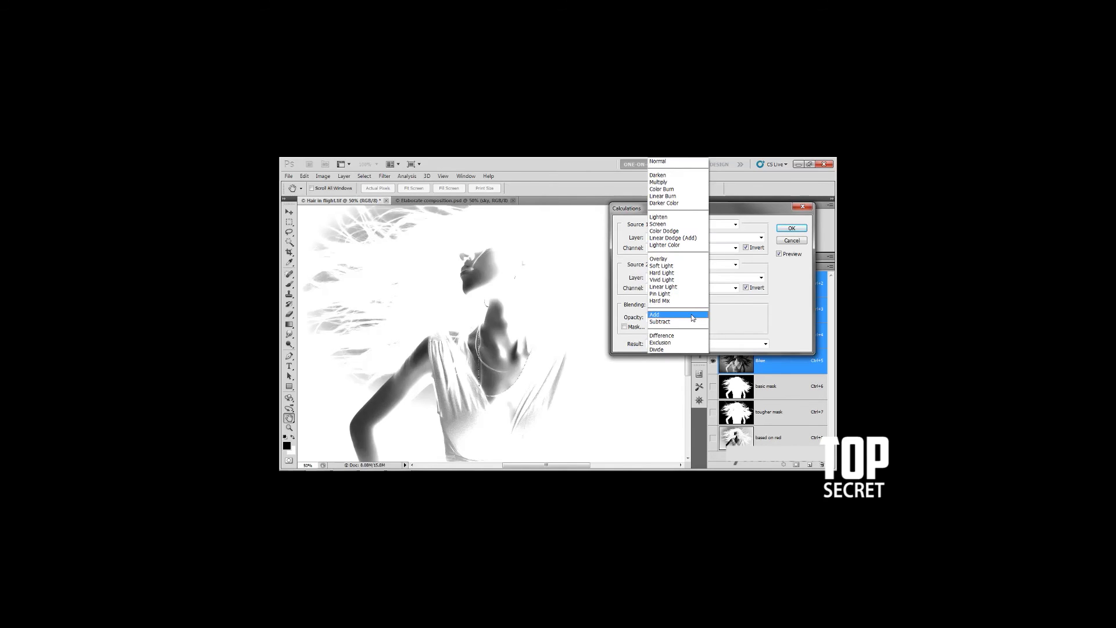
left_click(693, 317)
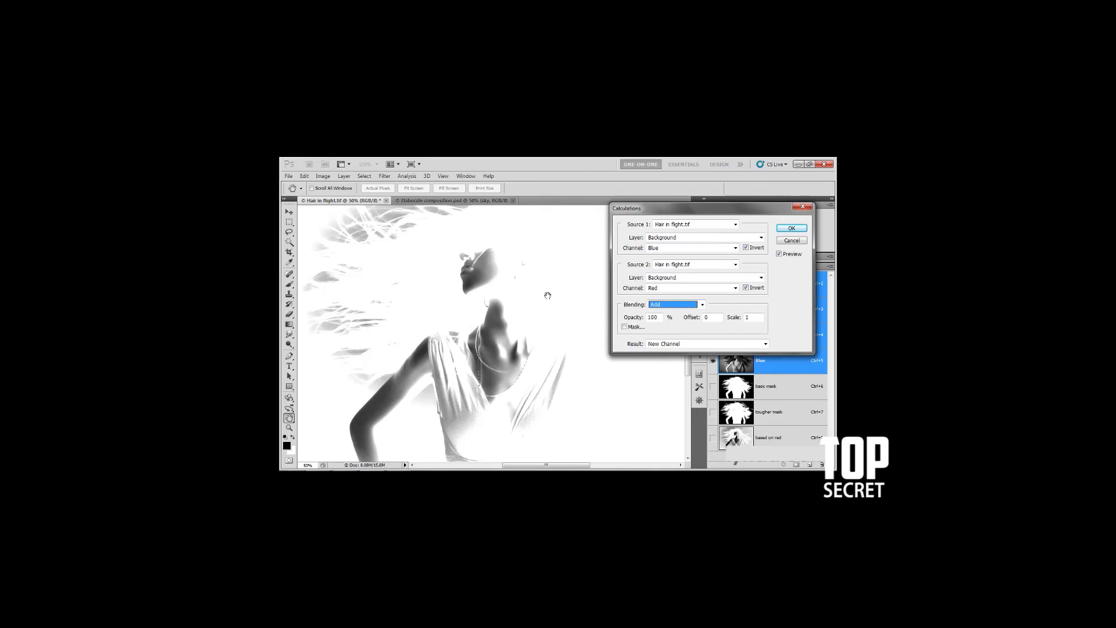